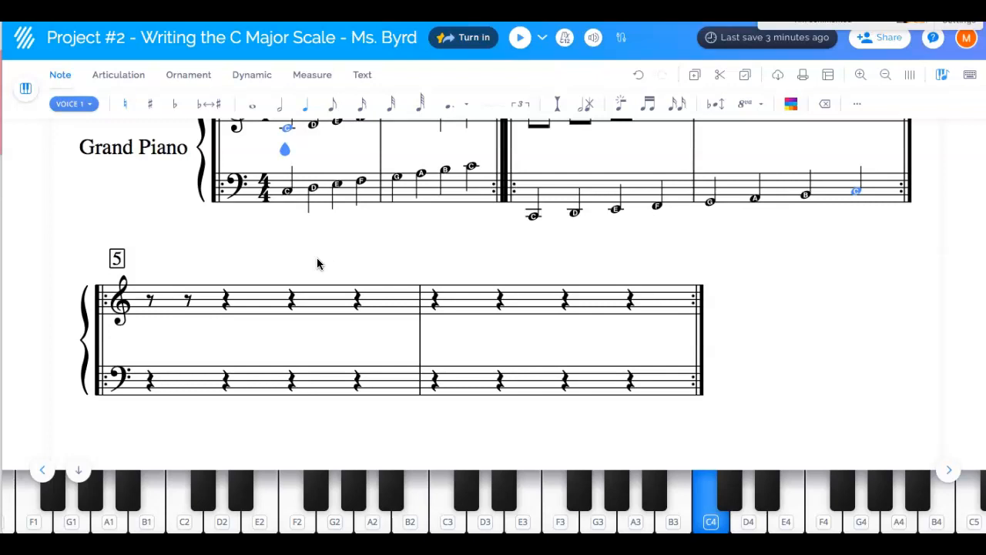
- Convert the two eighth rests at the start of measure 5's treble staff into a quarter rest
scroll(317, 264, "up", 1)
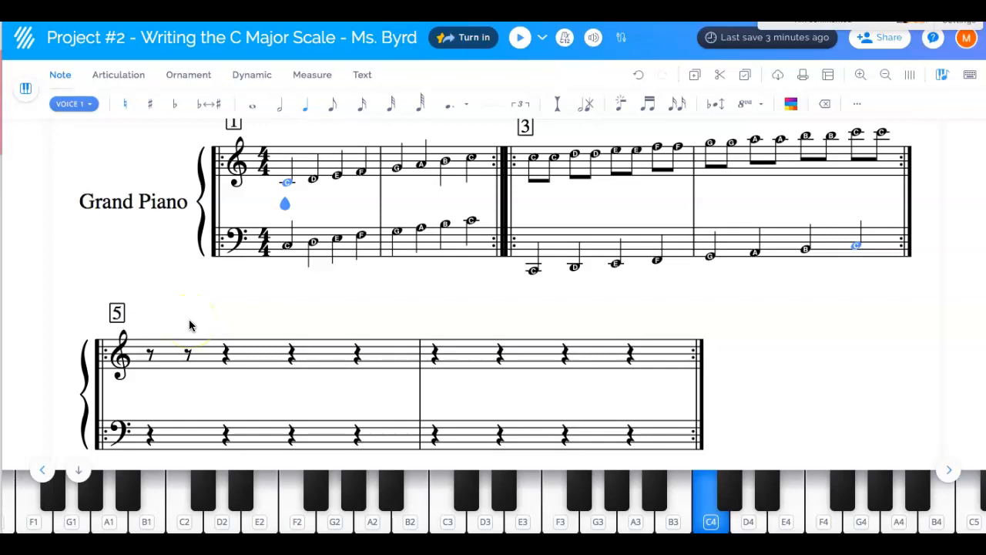
scroll(190, 325, "down", 1)
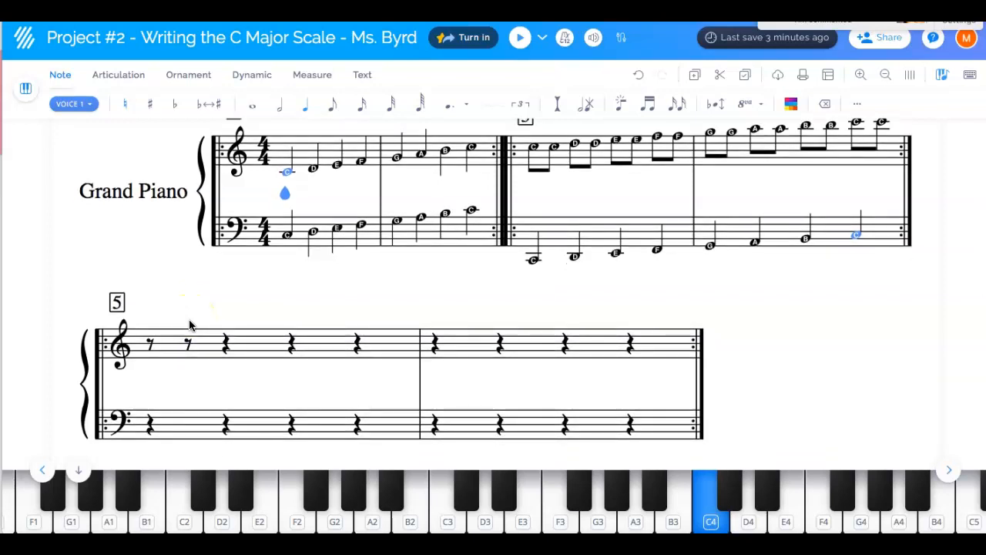
left_click(154, 352)
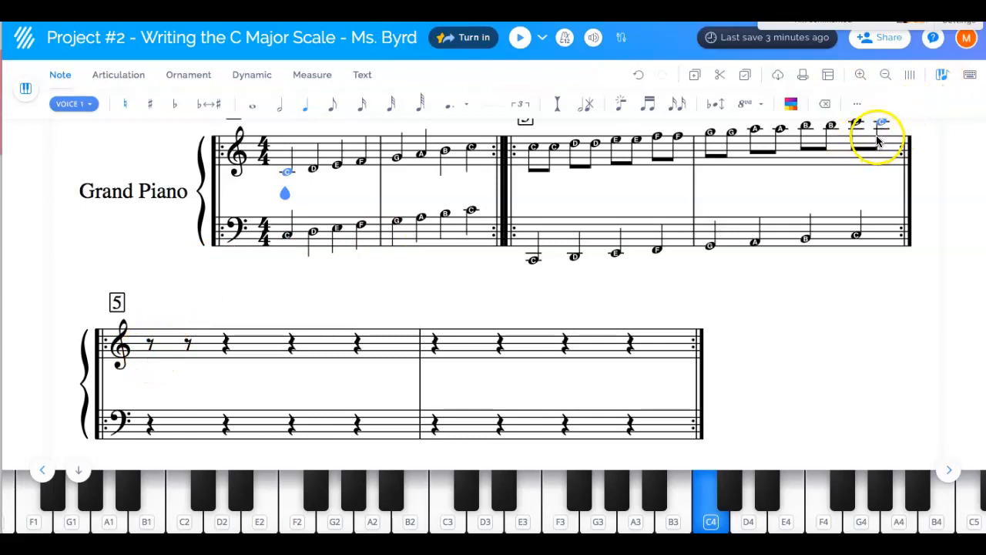
scroll(877, 139, "up", 1)
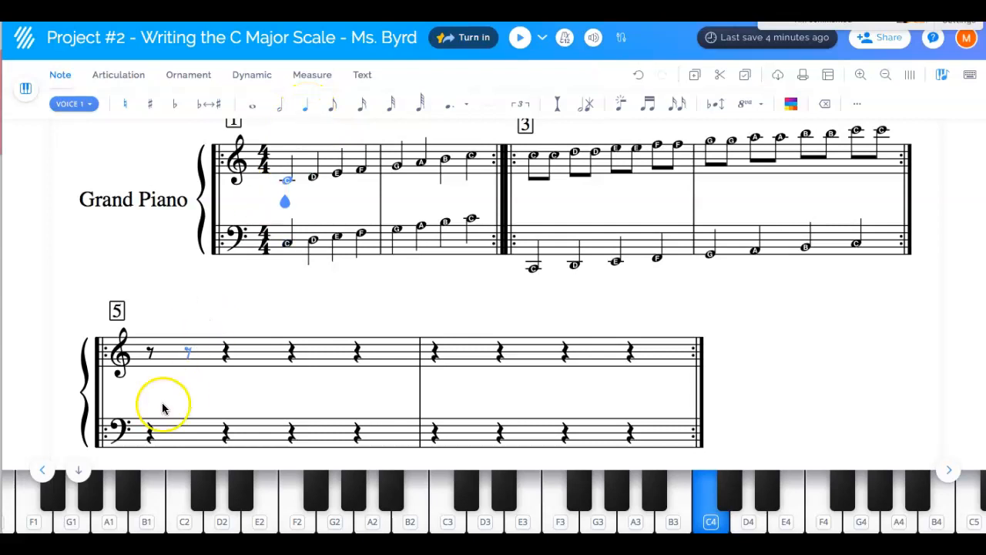
left_click(149, 357)
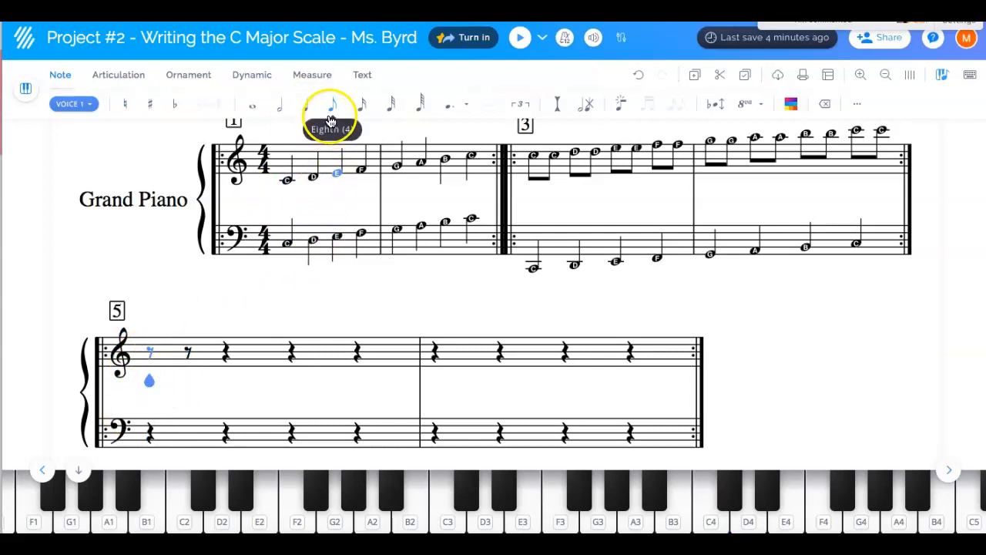
left_click(307, 113)
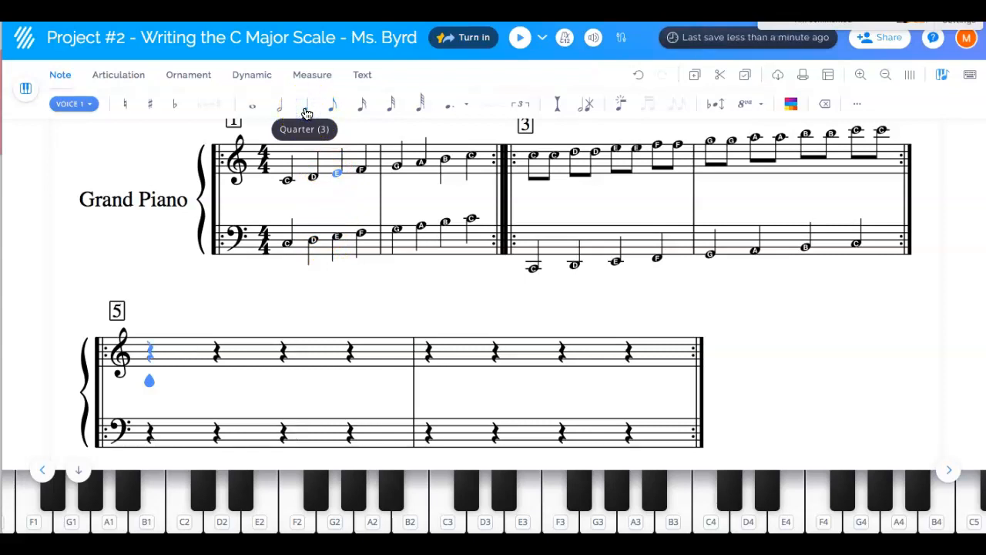
- Enter the quarter notes C5, D5, E5 and F5 in measure 5 of the treble staff
left_click(149, 434)
left_click(178, 402)
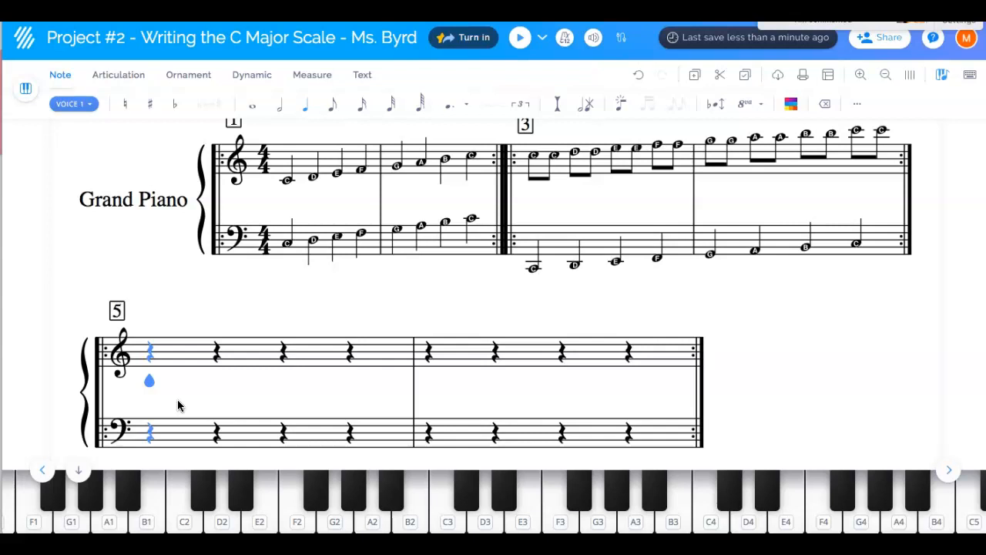
scroll(584, 509, "right", 3)
scroll(583, 509, "right", 4)
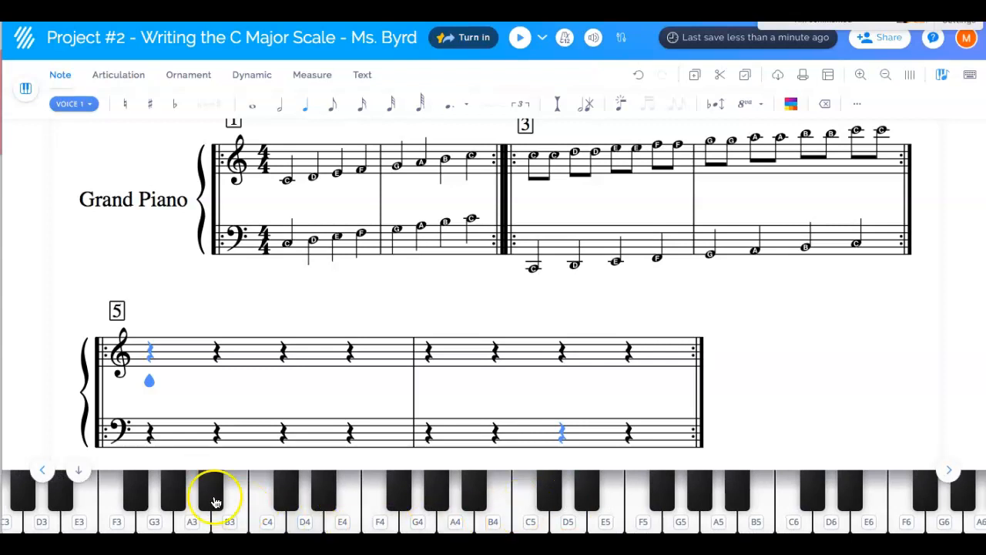
scroll(289, 505, "right", 2)
scroll(293, 508, "right", 2)
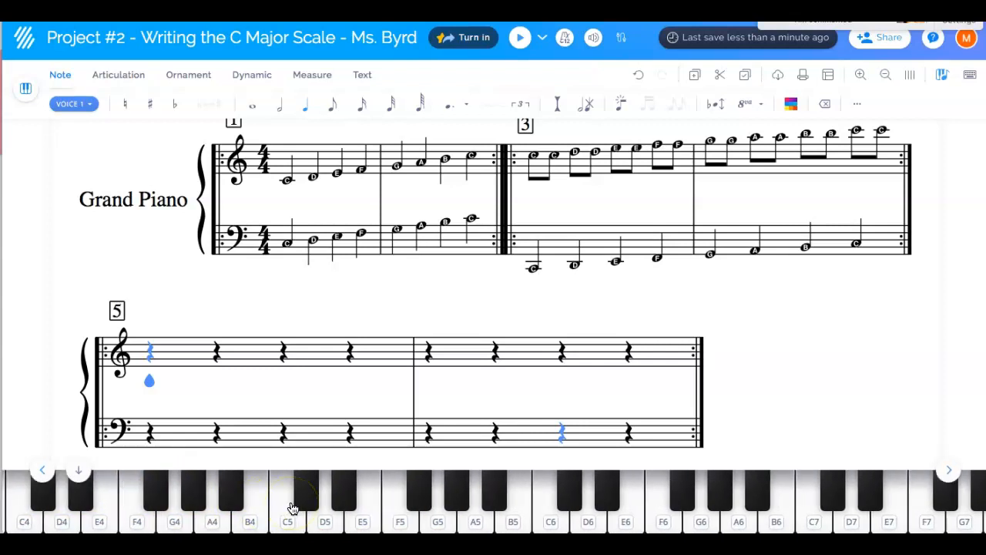
left_click(289, 521)
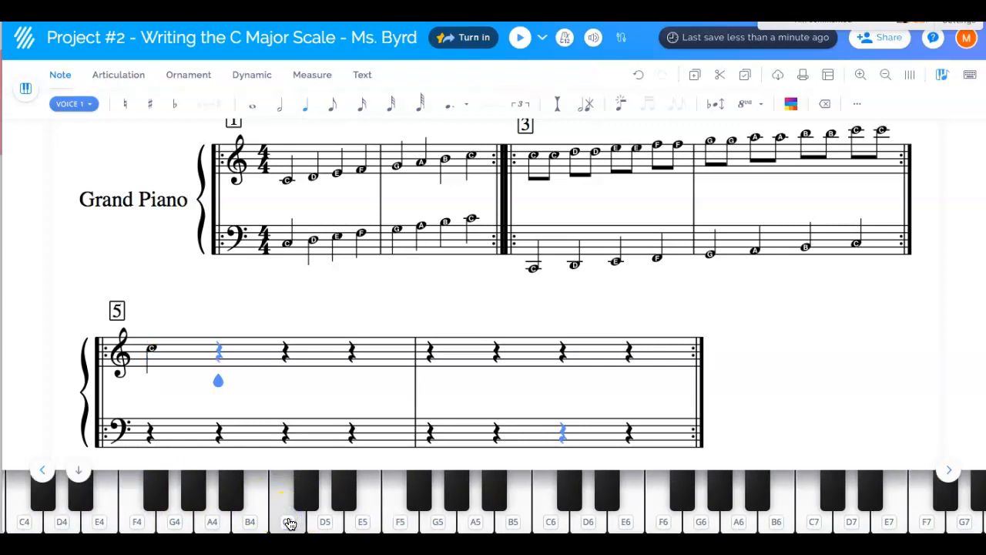
left_click(324, 520)
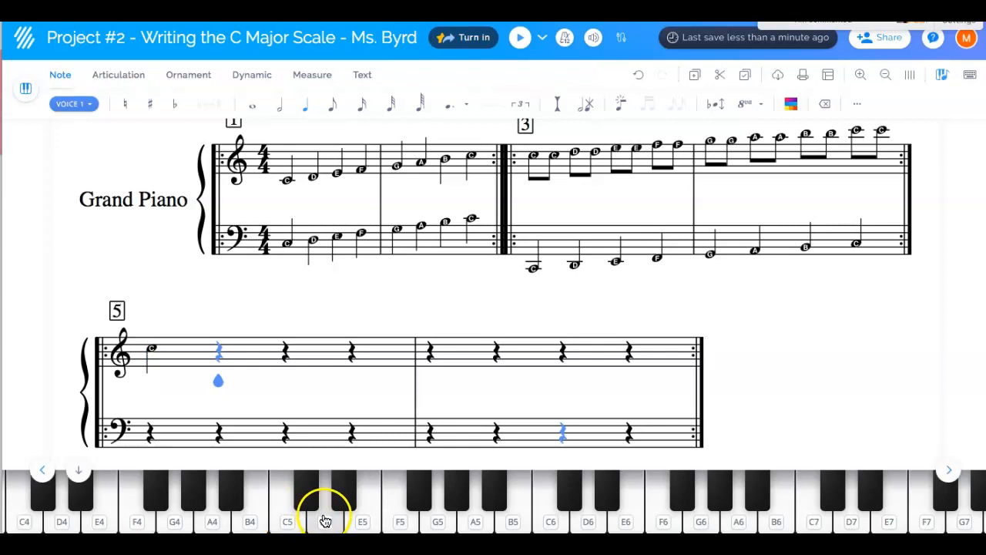
left_click(365, 521)
left_click(398, 522)
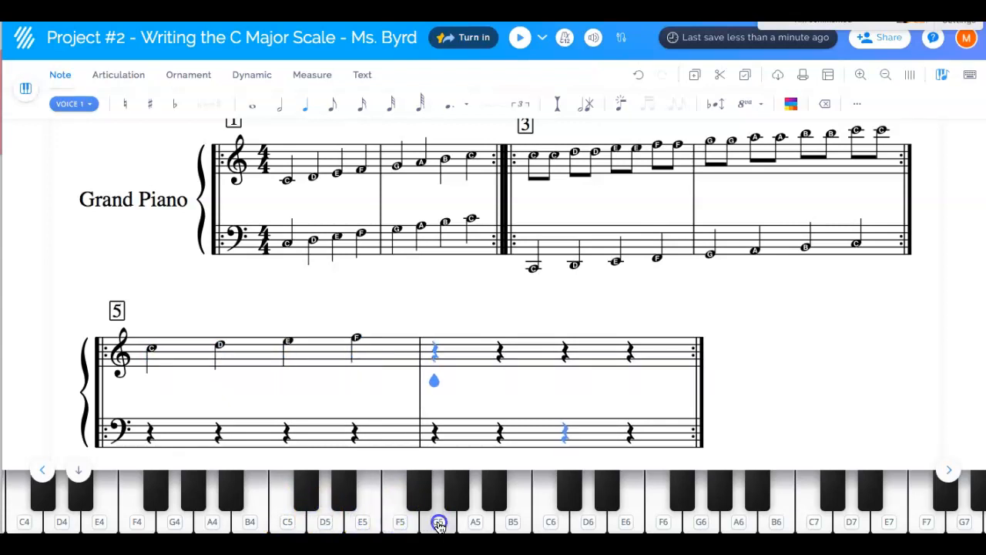
- Continue the treble scale in measure 6 with quarter notes G5, A5, B5 and C6
left_click(437, 523)
left_click(475, 522)
left_click(512, 521)
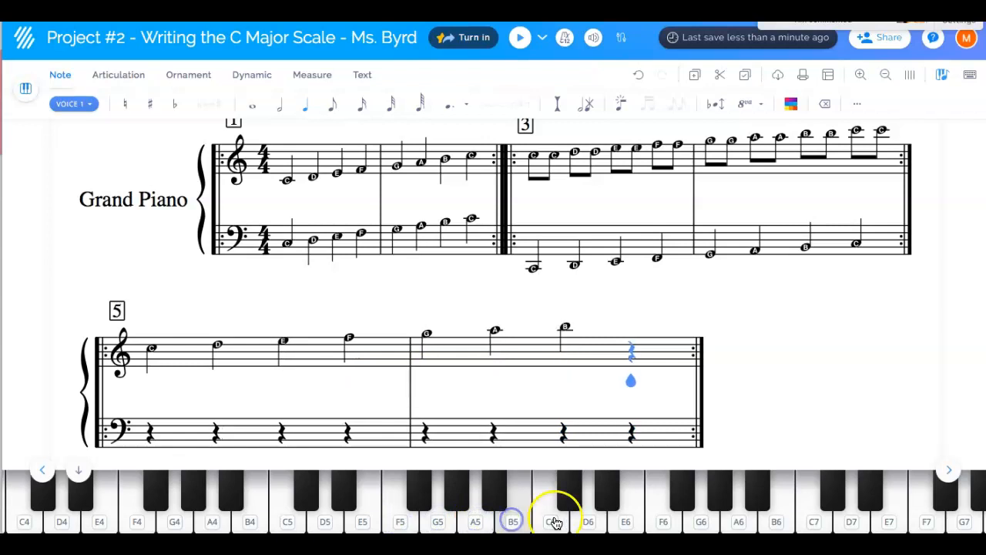
left_click(553, 522)
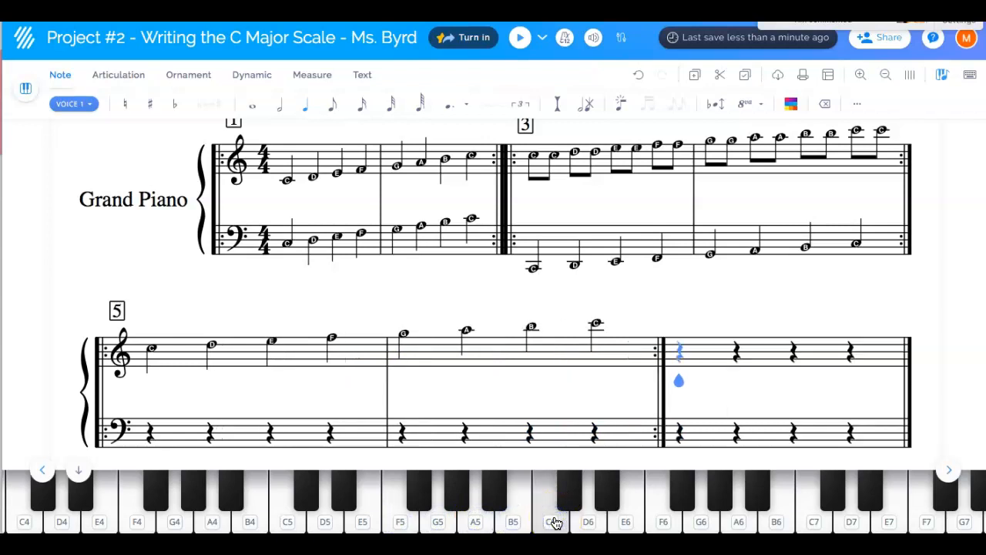
left_click(732, 366)
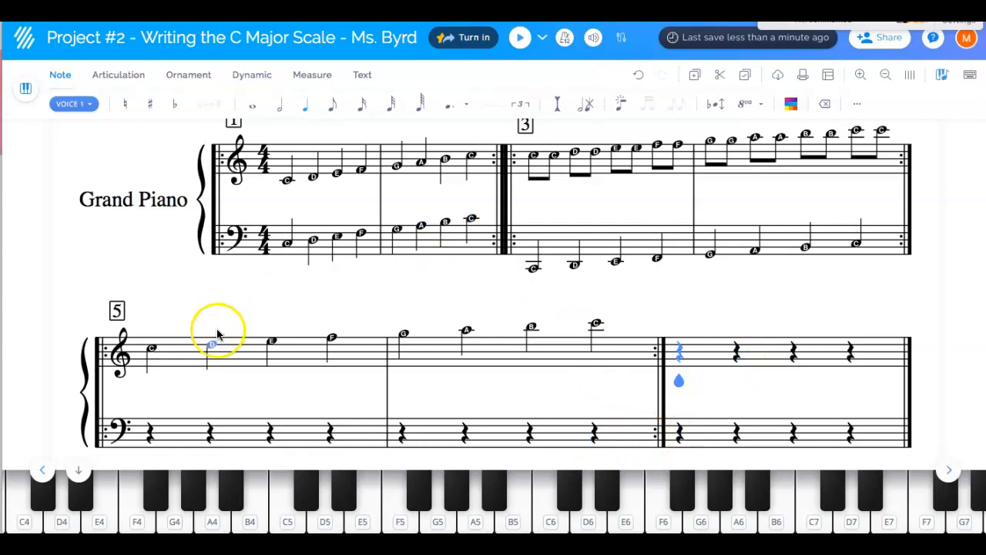
- Change the quarter rests in measures 5 and 6 of the bass staff to eighth rests
left_click(150, 440)
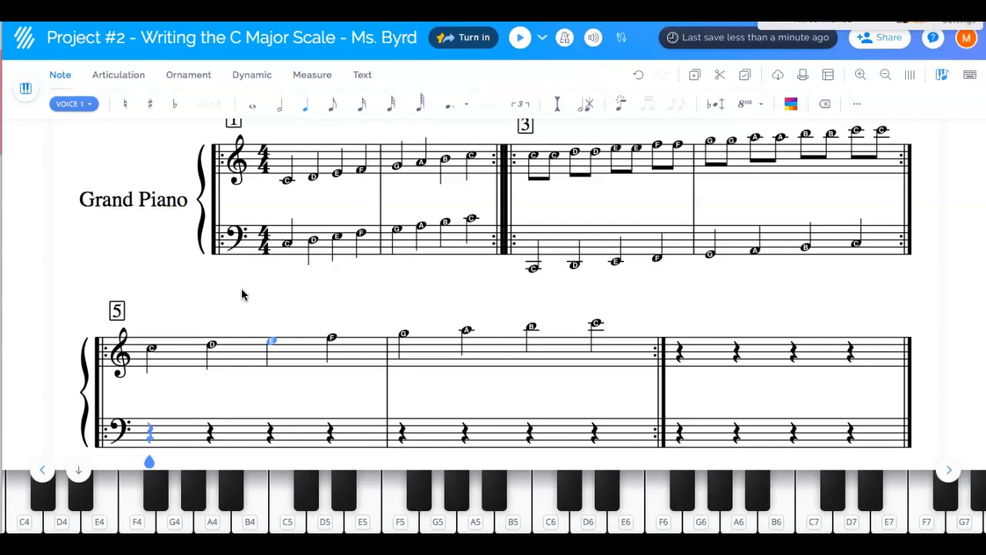
left_click(332, 107)
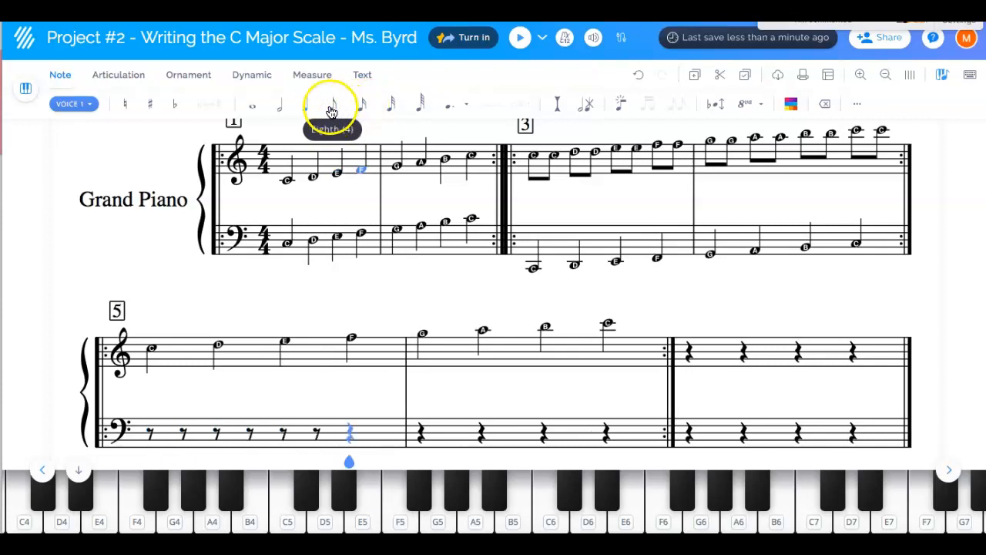
left_click(331, 112)
key("Right")
key("Right")
left_click(332, 109)
key("Right")
key("Right")
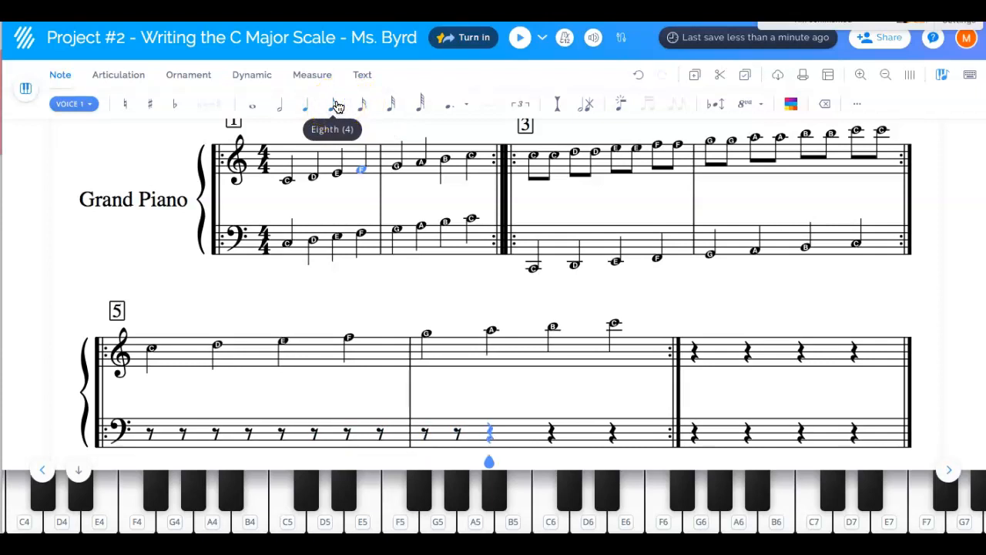
left_click(333, 108)
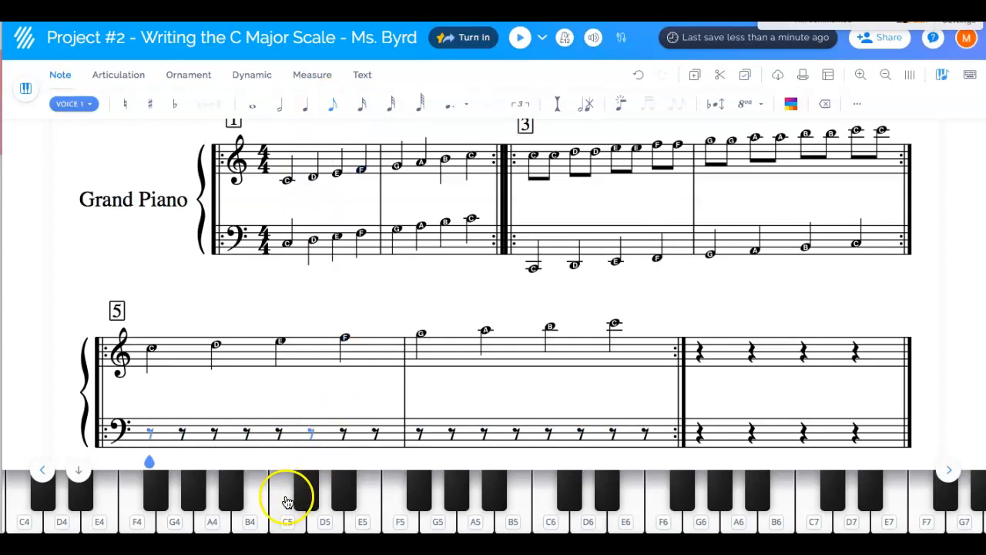
- Fill measure 5 of the bass staff with paired eighth notes: C2, D2, E2 and F2, each entered twice
scroll(286, 504, "left", 3)
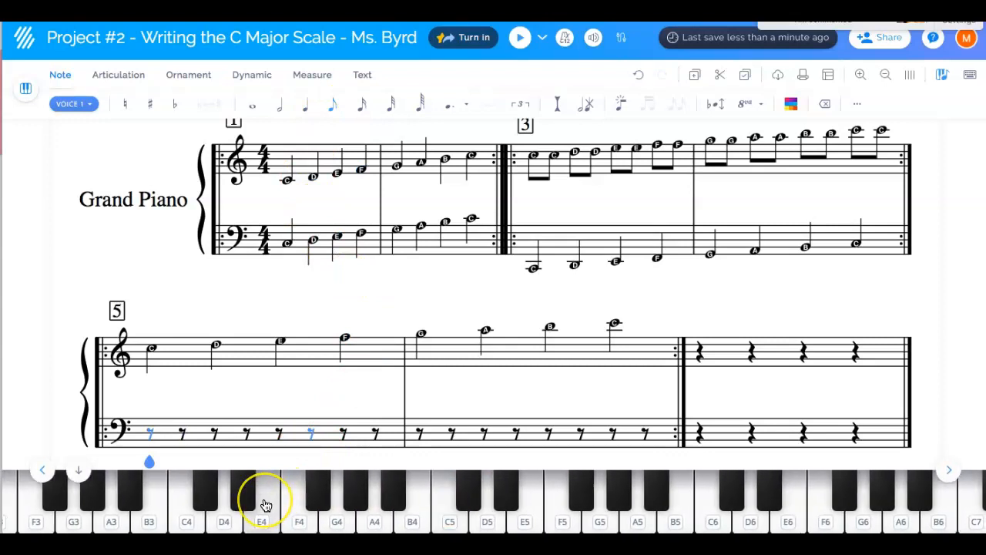
scroll(264, 504, "left", 7)
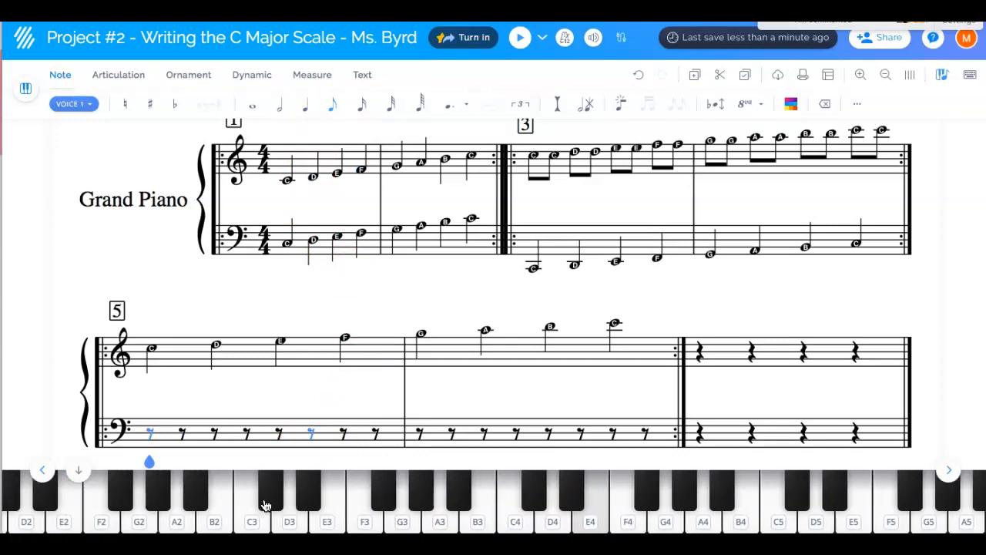
scroll(265, 505, "left", 2)
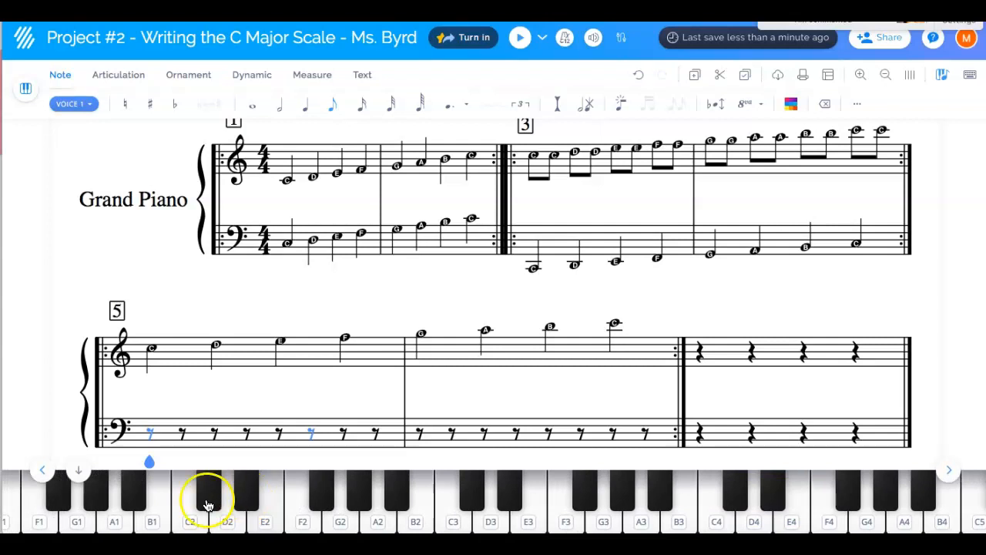
left_click(196, 522)
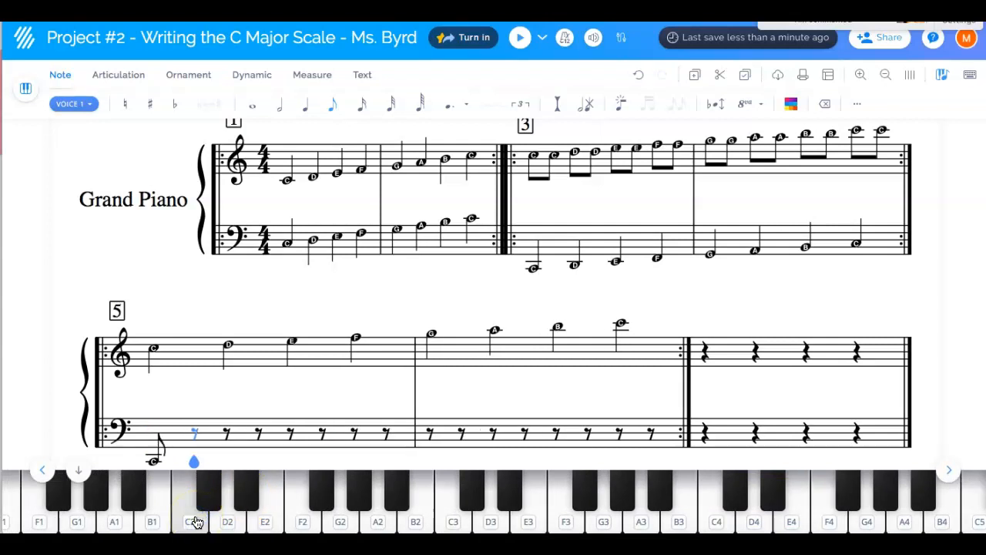
left_click(196, 522)
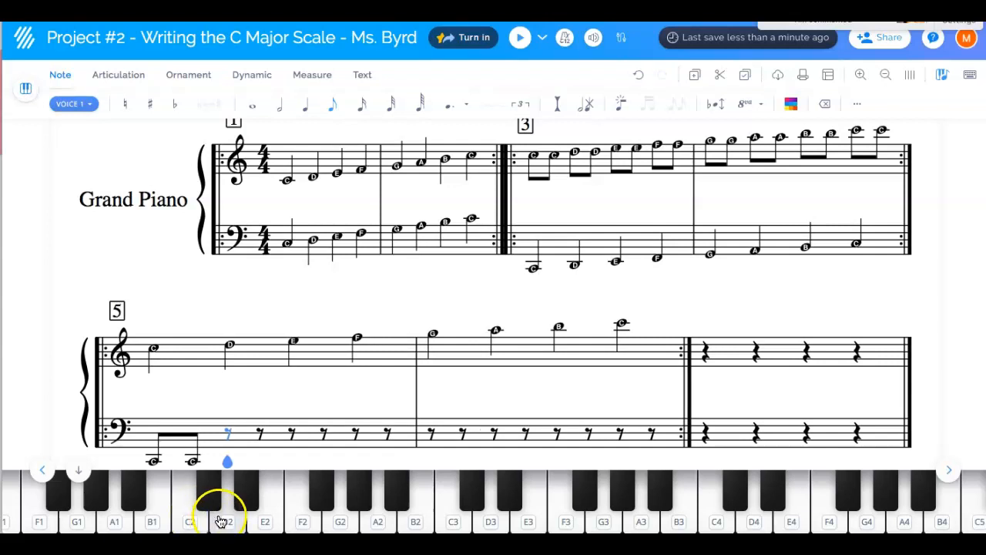
left_click(224, 521)
left_click(224, 519)
left_click(258, 512)
left_click(269, 514)
left_click(301, 517)
left_click(301, 517)
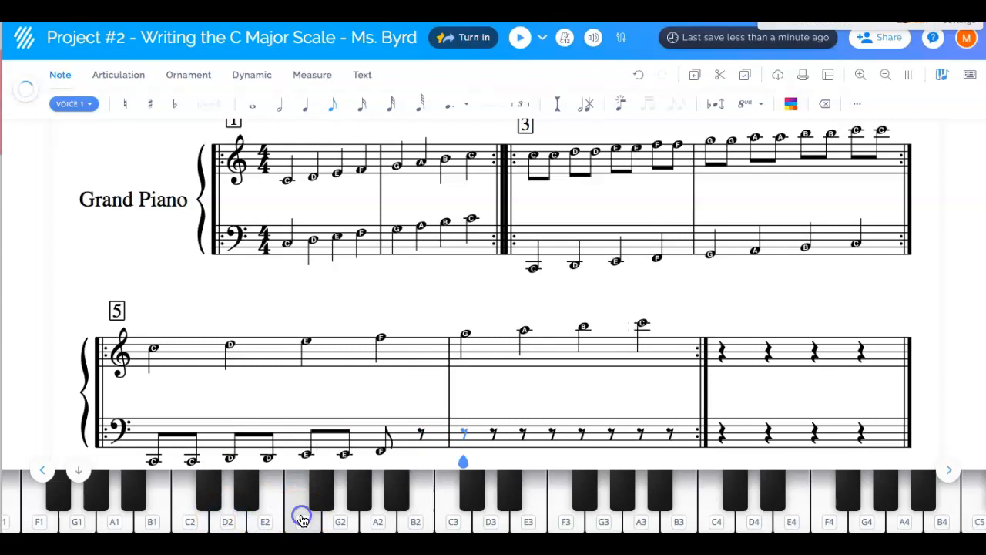
- Fill measure 6 of the bass staff with paired eighth notes: G2, A2, B2 and C3, each entered twice
left_click(334, 520)
left_click(336, 522)
left_click(375, 517)
left_click(376, 517)
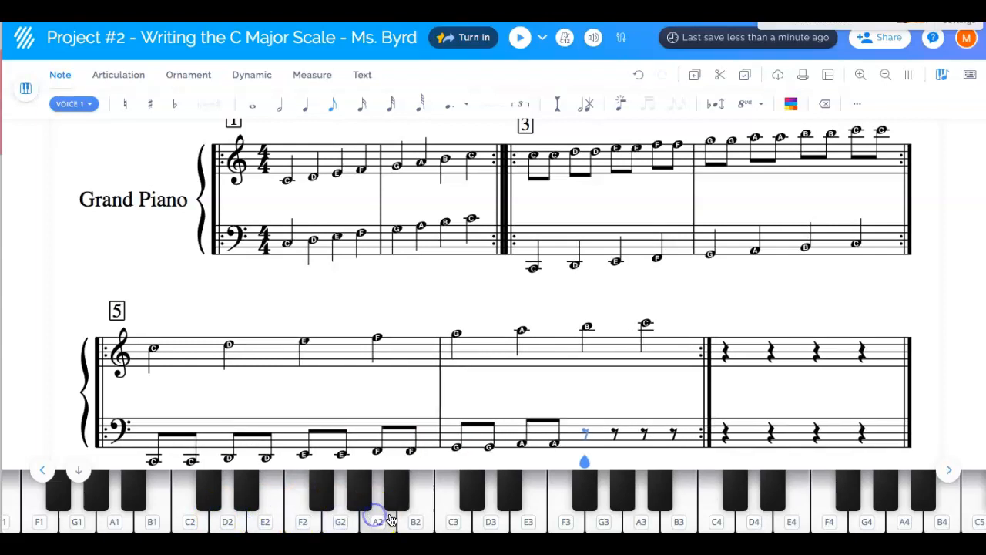
left_click(411, 516)
left_click(413, 517)
key("c")
key("c")
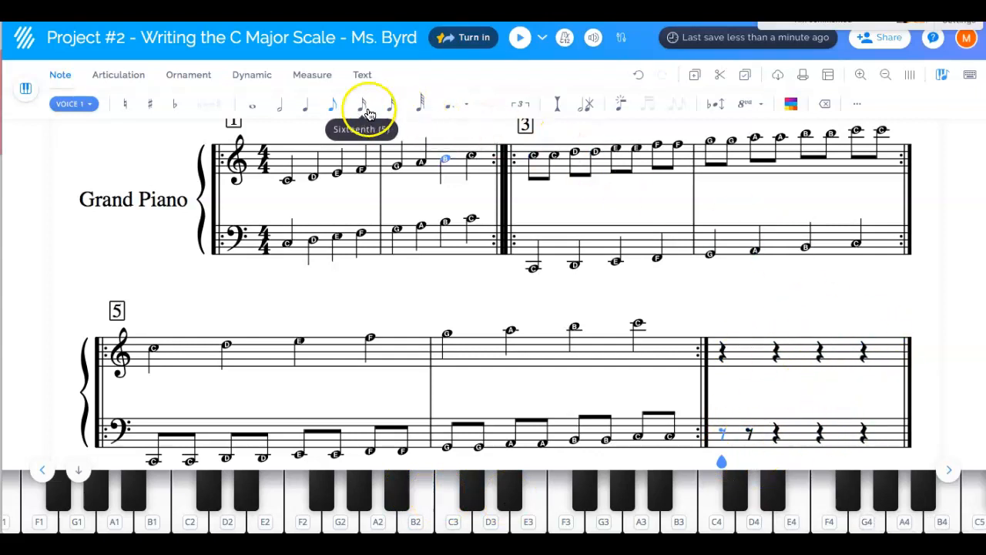
- Remove the extra empty measure after measure 6
left_click(314, 77)
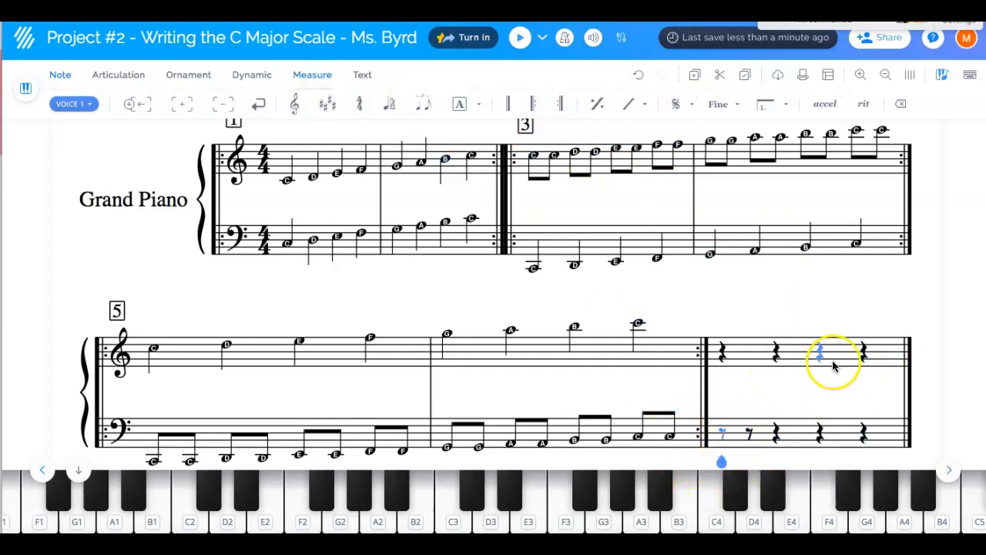
left_click(286, 179)
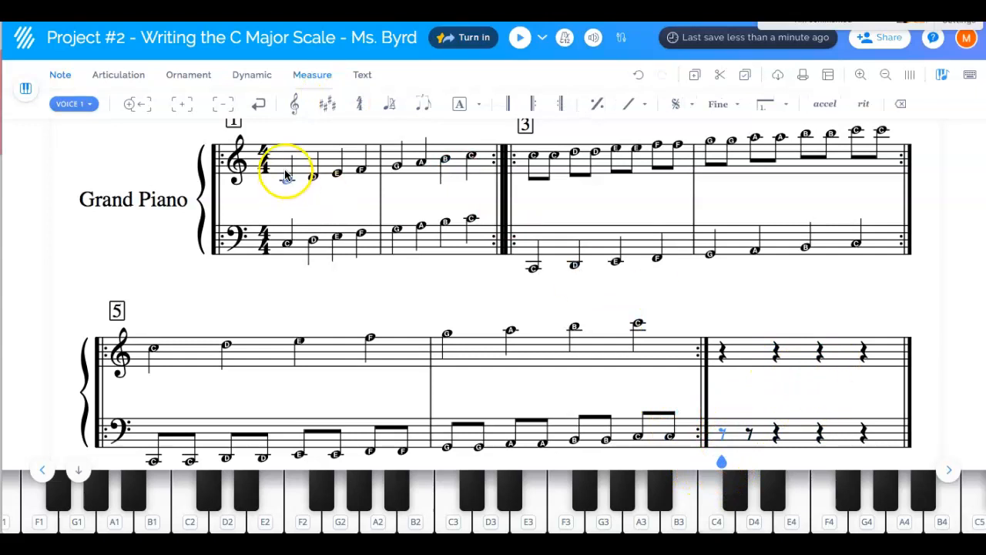
left_click(223, 108)
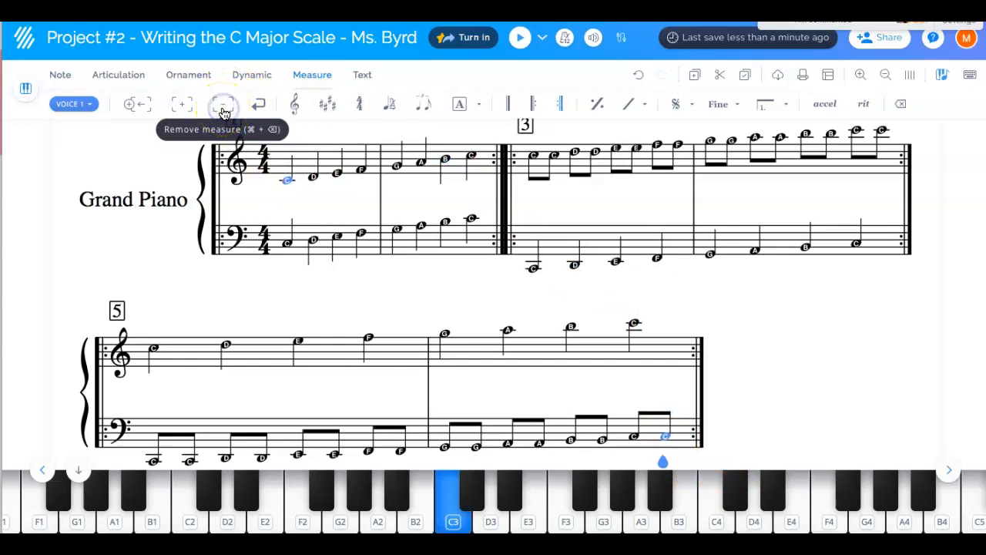
left_click(805, 245)
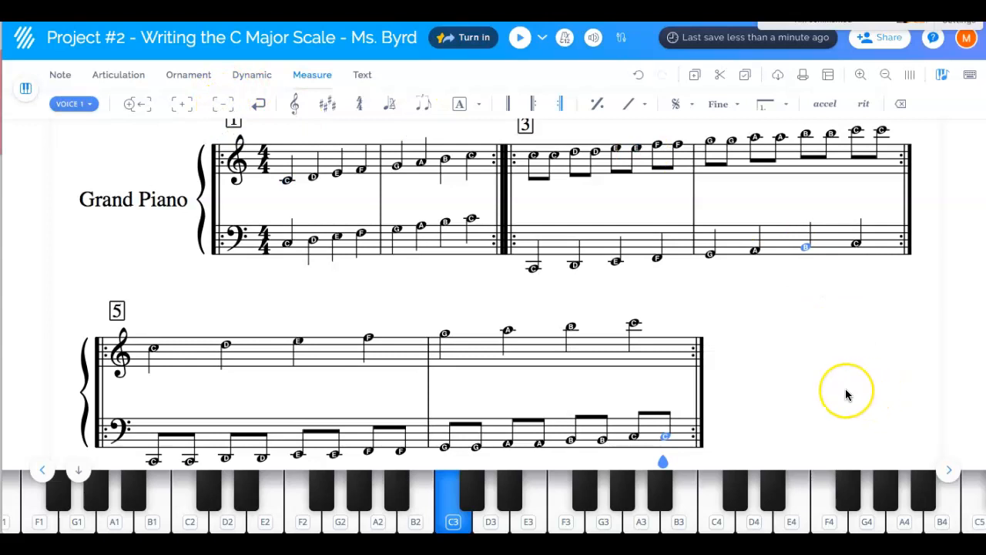
- Hide the on-screen piano keyboard to show the whole score
scroll(845, 393, "up", 1)
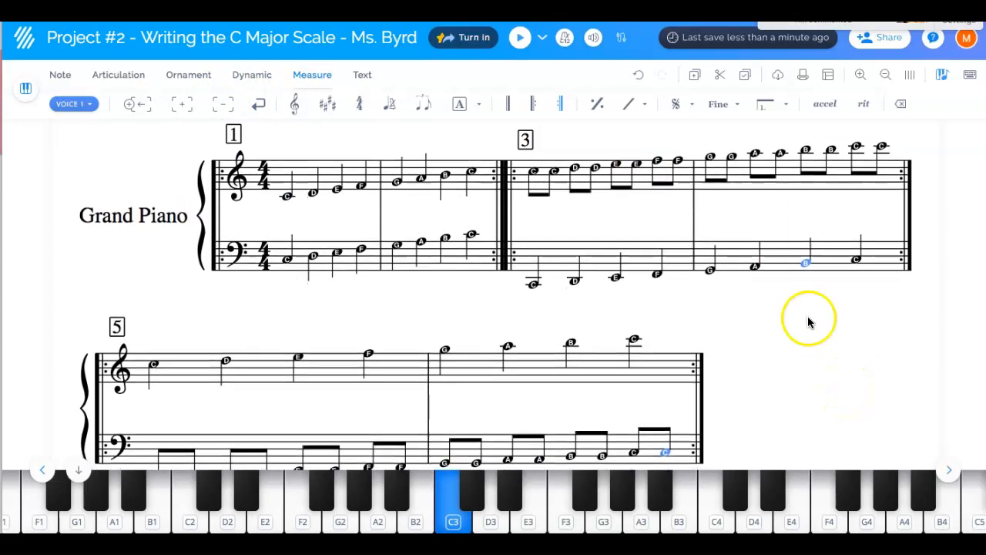
left_click(396, 245)
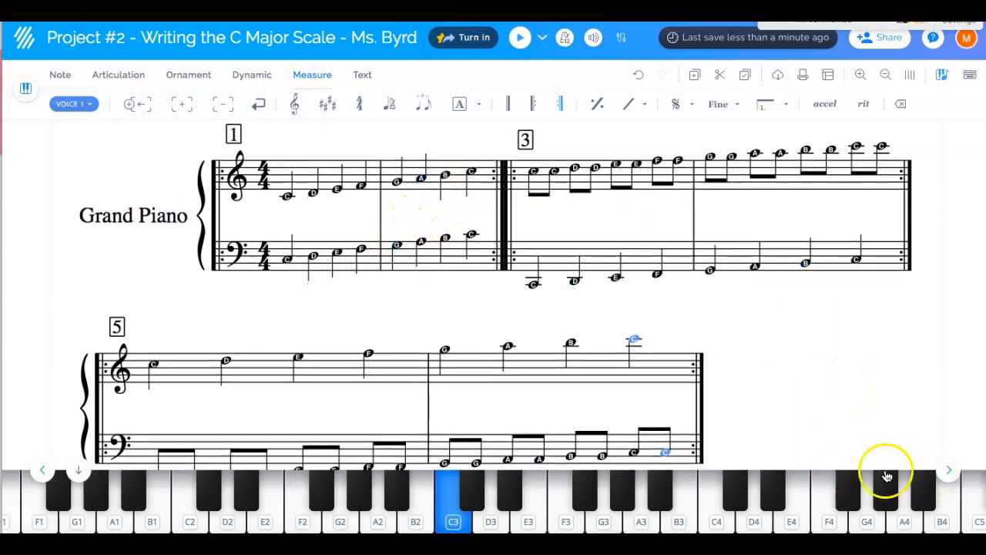
left_click(941, 76)
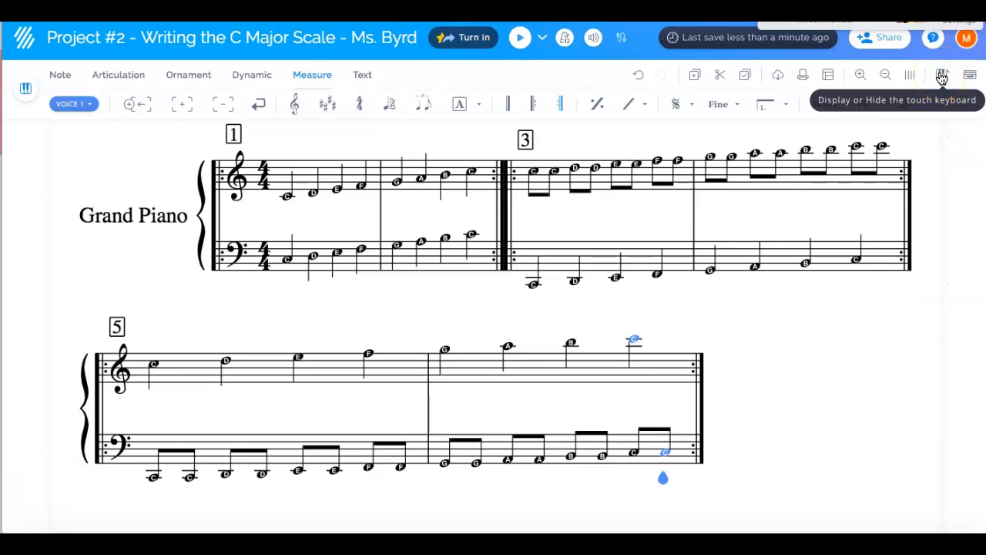
left_click(809, 336)
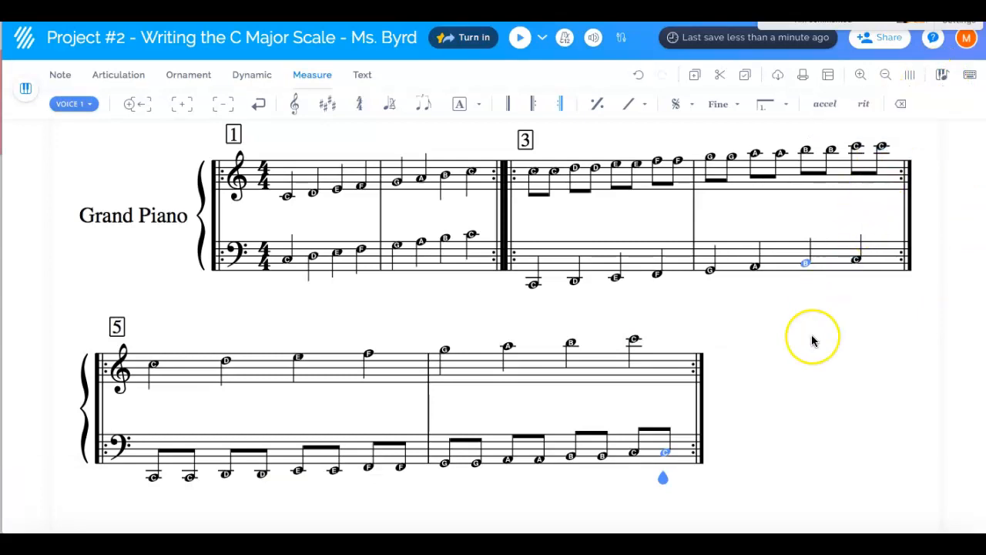
- Play back the score from measure 1 through measure 6 to check the notes and repeats by ear
scroll(811, 339, "up", 1)
scroll(812, 340, "up", 2)
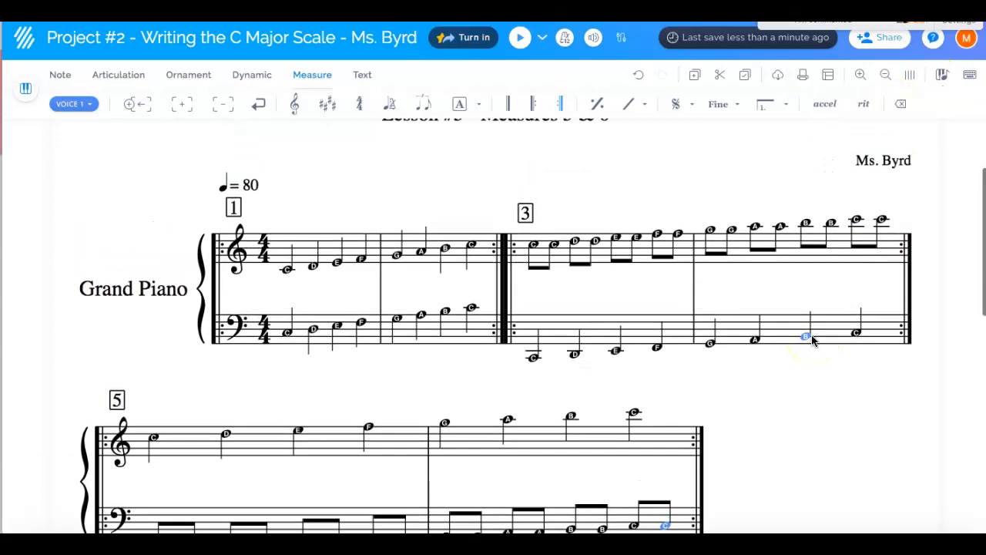
scroll(670, 195, "up", 1)
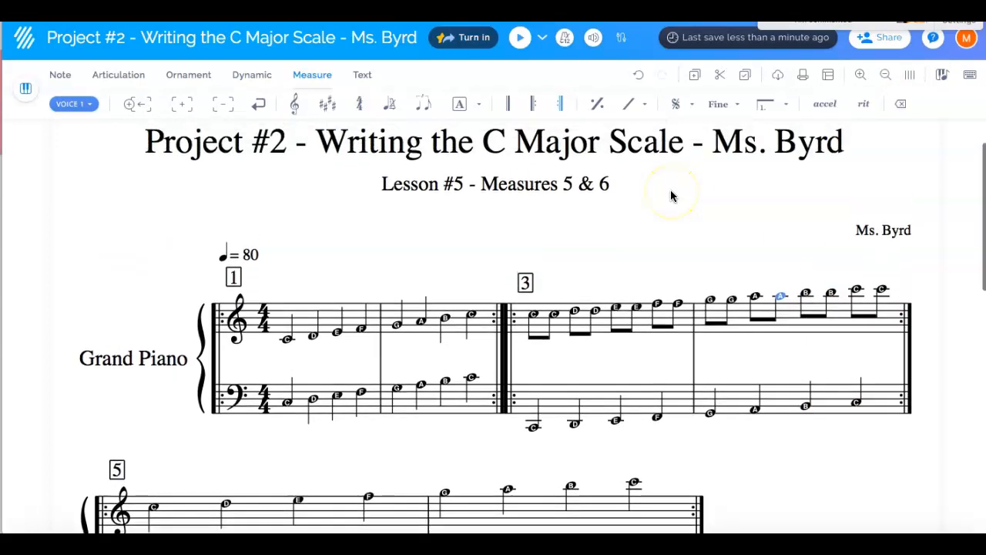
left_click(520, 40)
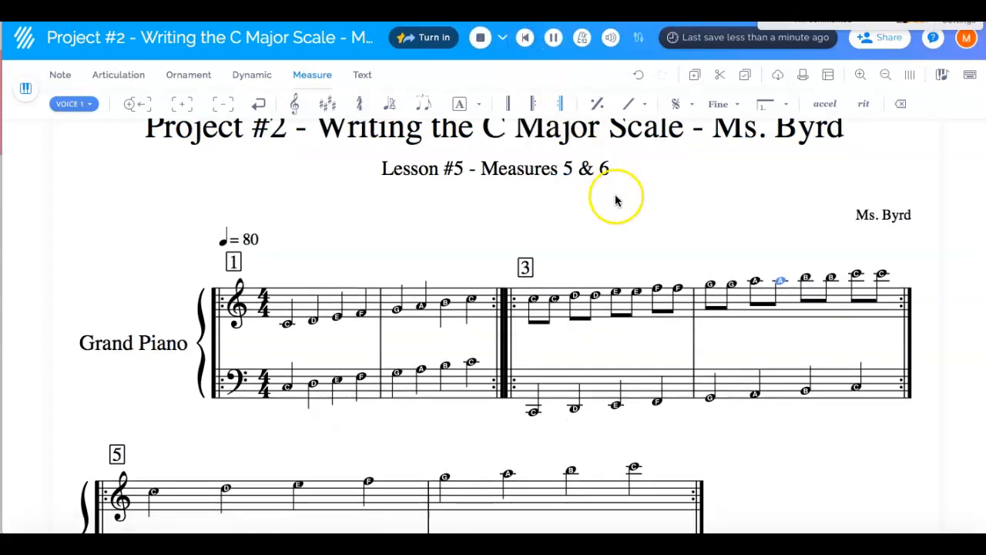
scroll(616, 201, "down", 1)
left_click(523, 41)
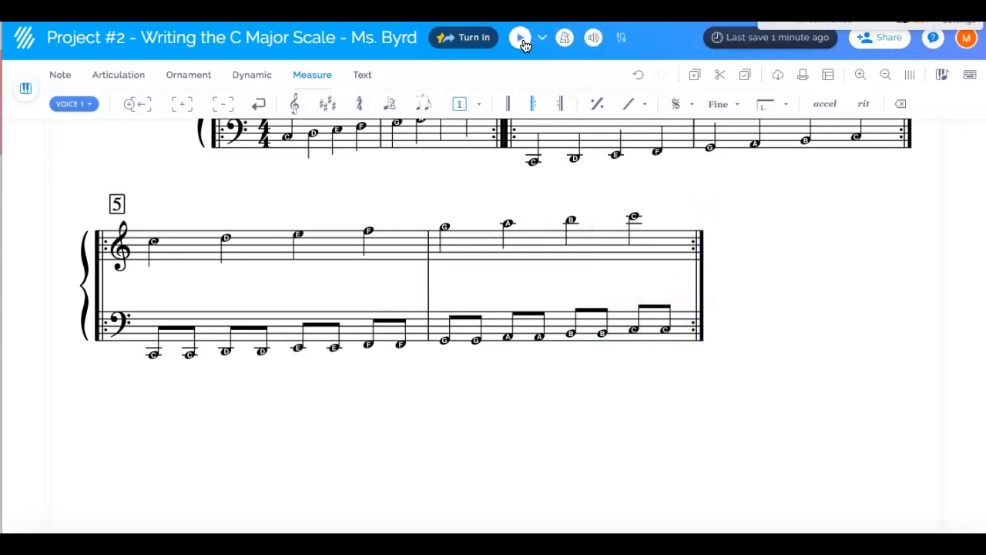
left_click(784, 304)
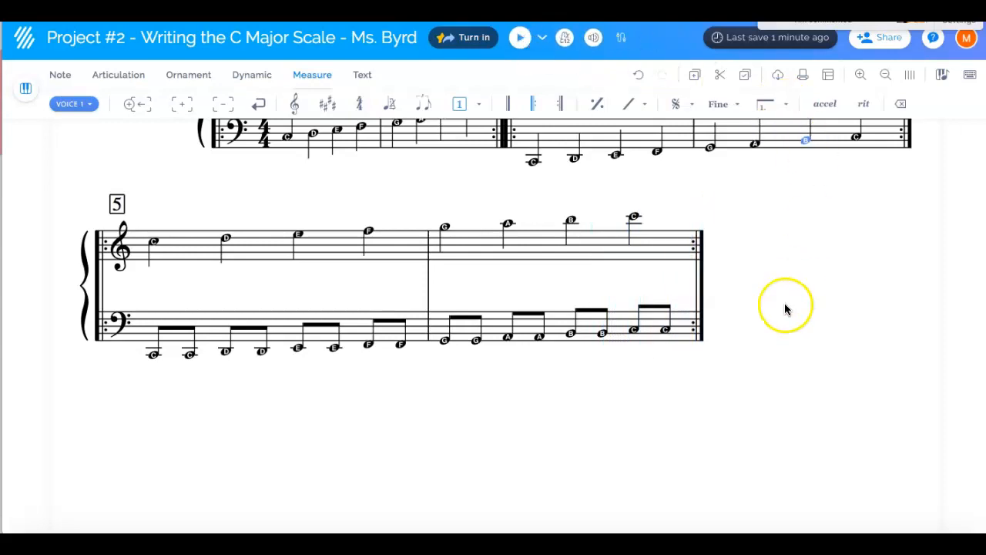
- Delete the subtitle "Lesson #5 - Measures 5 & 6" from the score's credits and save the document settings
scroll(784, 303, "up", 3)
scroll(784, 304, "up", 1)
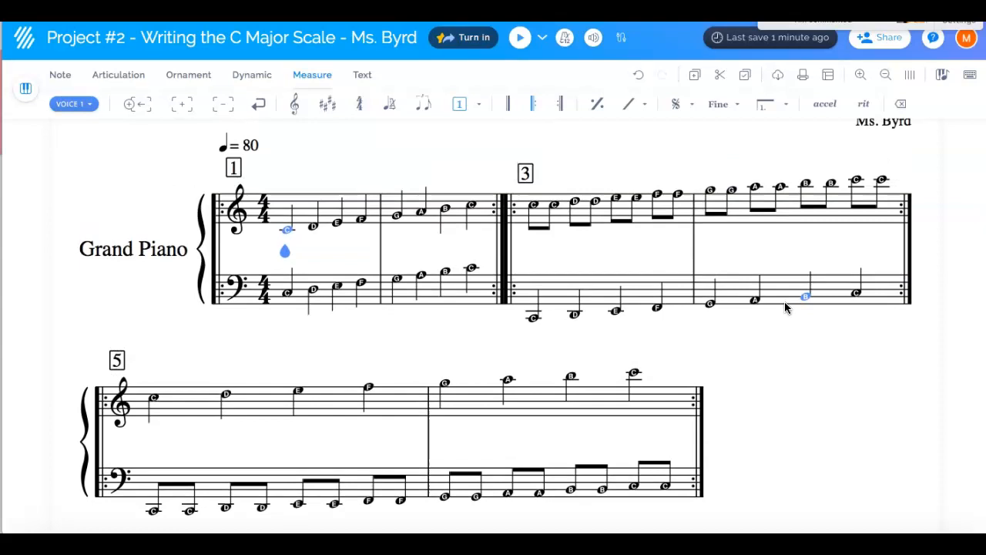
left_click(773, 321)
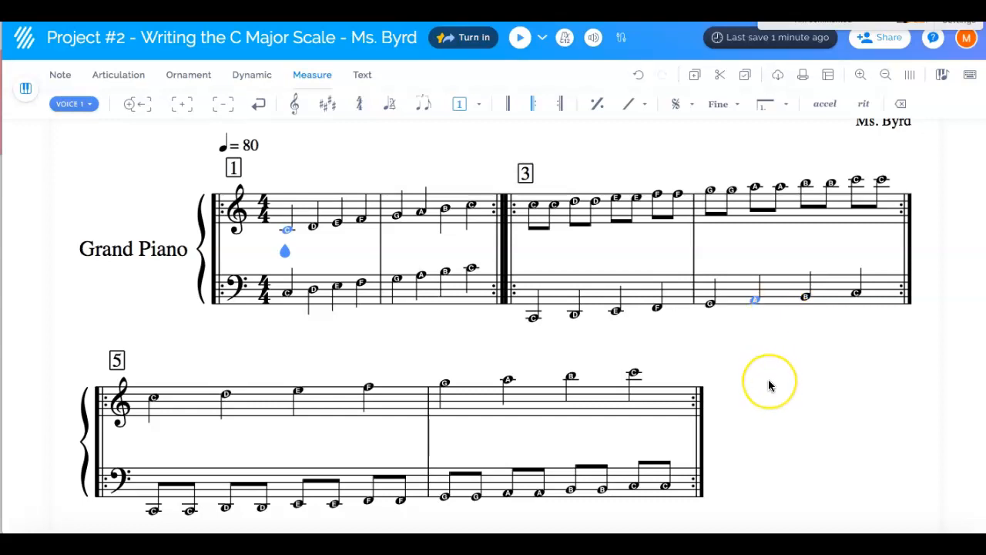
scroll(768, 379, "up", 4)
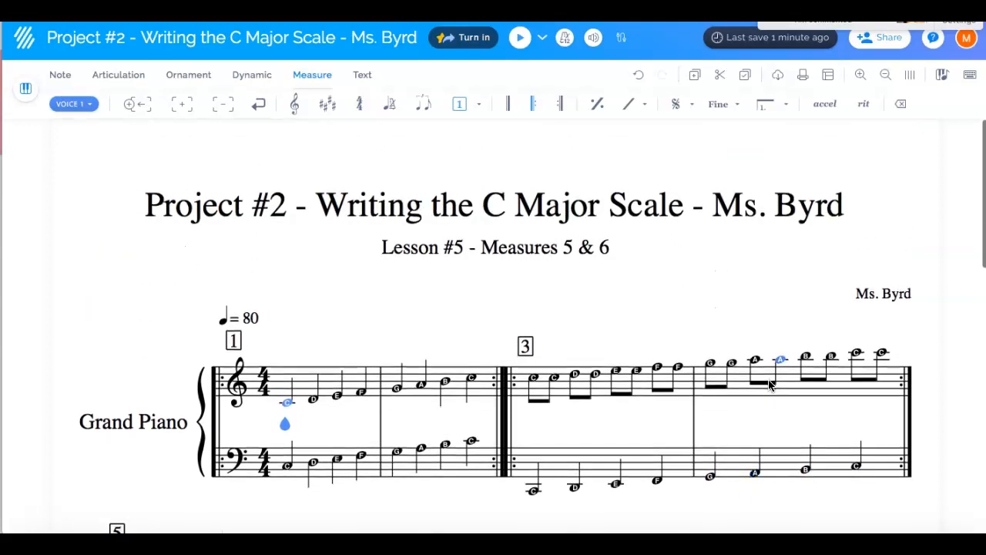
scroll(768, 379, "down", 2)
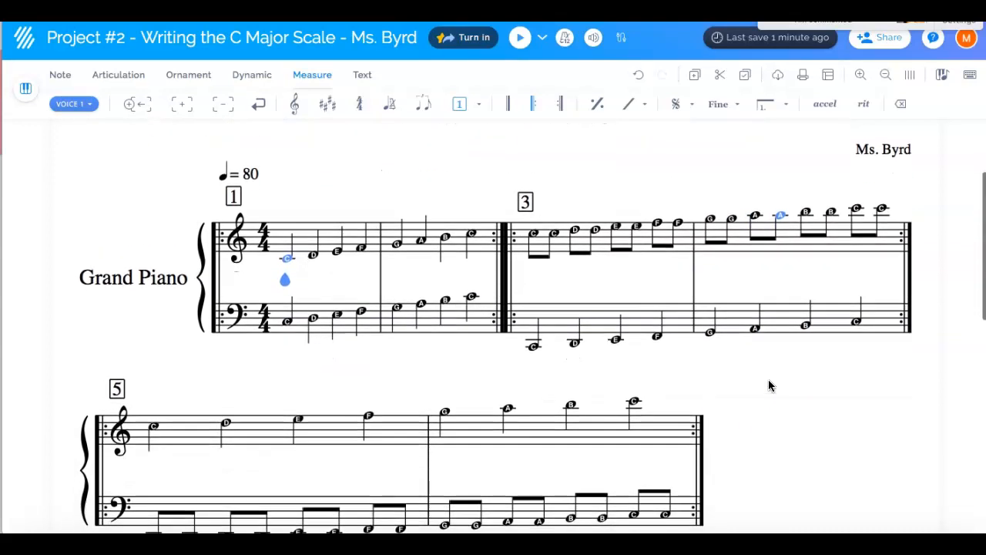
scroll(768, 379, "up", 2)
left_click(647, 277)
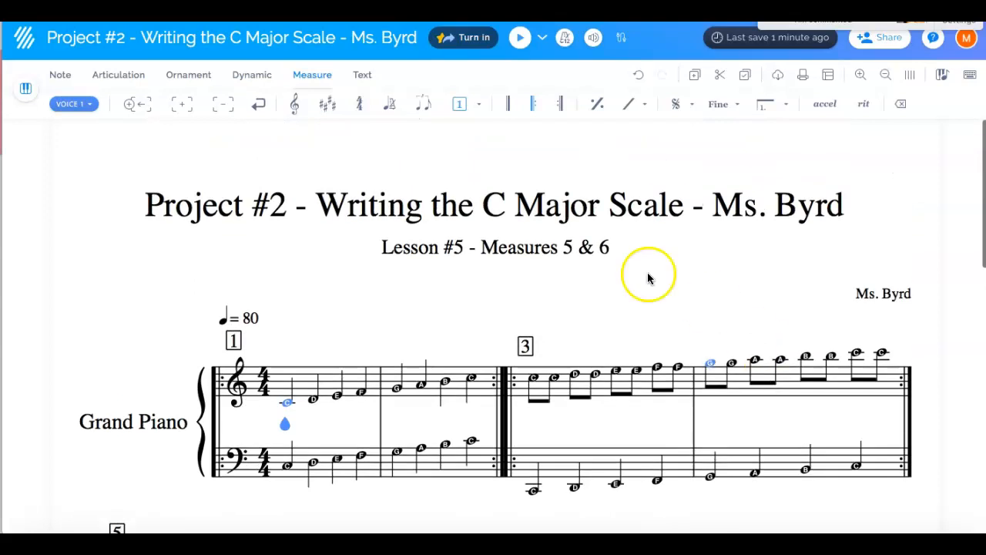
double_click(567, 249)
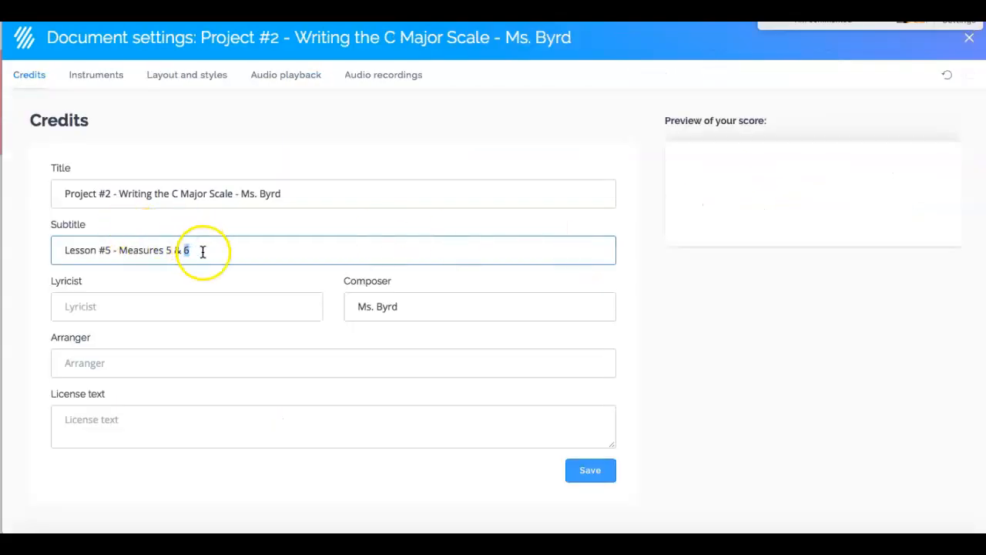
left_click_drag(202, 251, 89, 250)
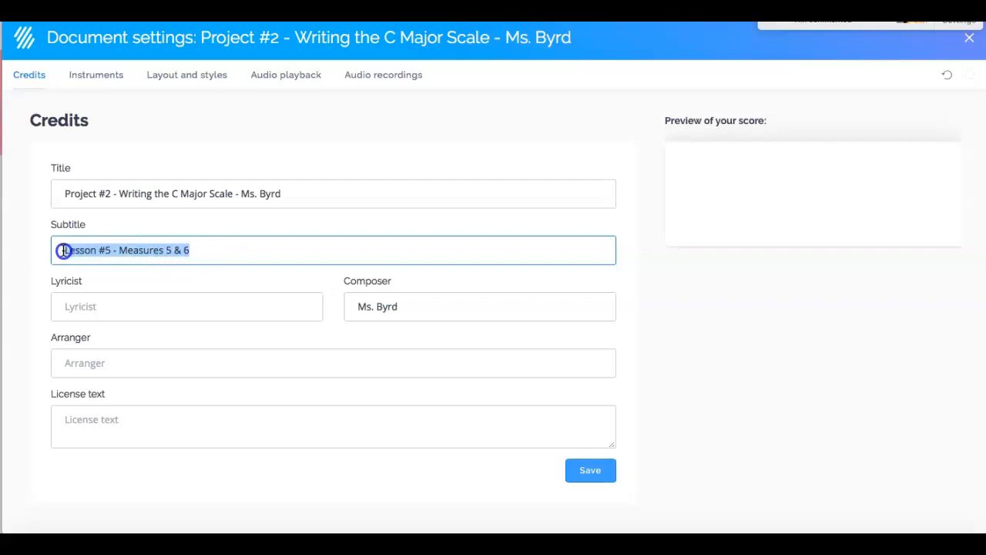
key("BackSpace")
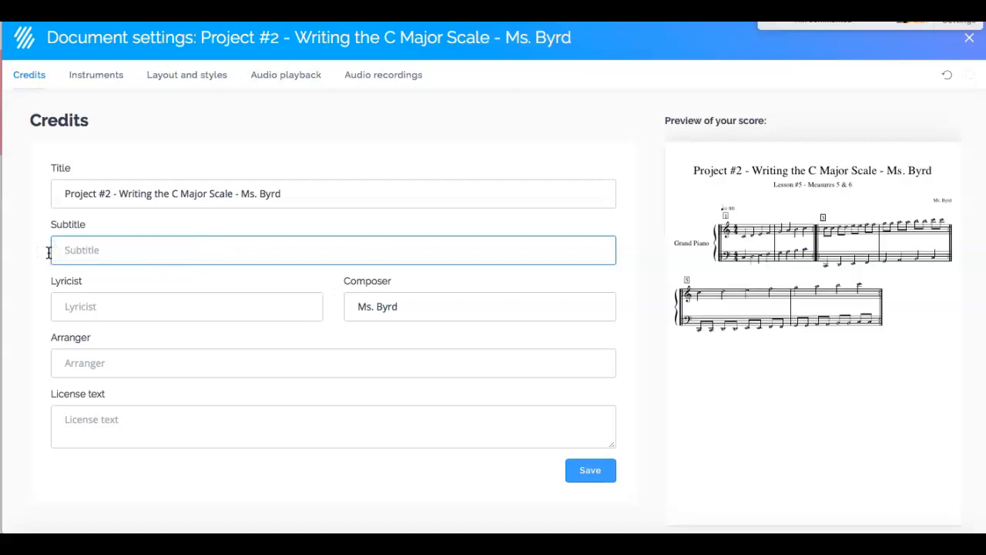
left_click(587, 468)
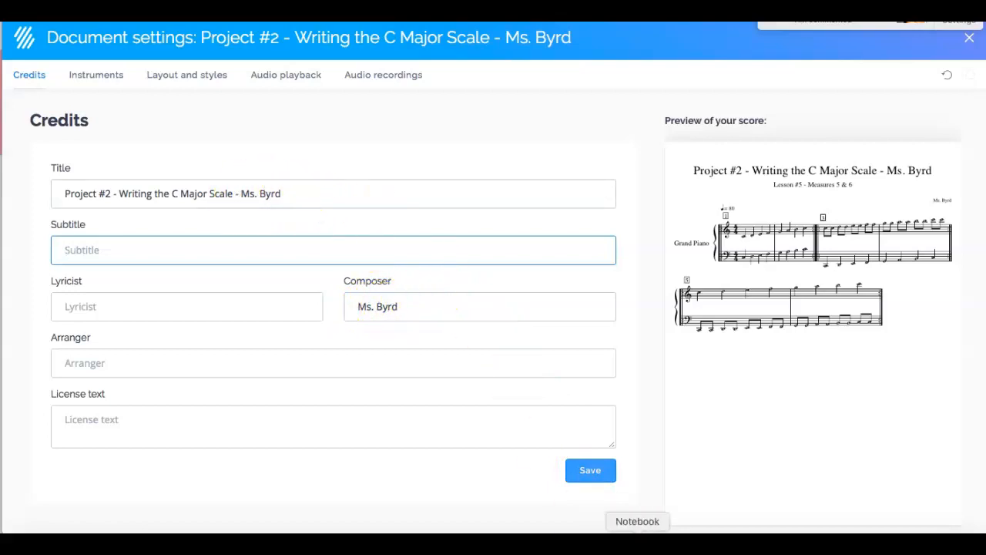
left_click(600, 469)
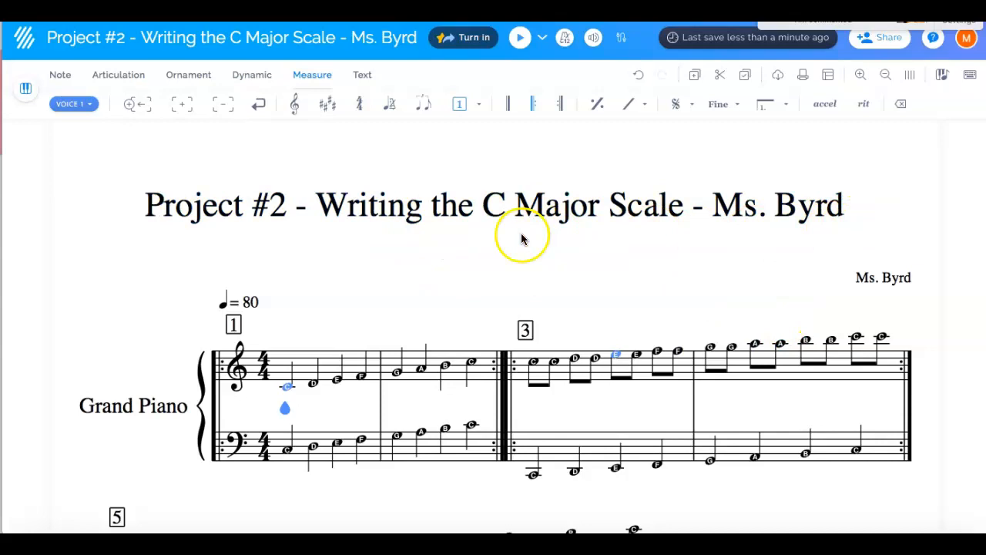
- Turn in the finished score to the Google Classroom assignment "Project# 2 Lesson 2 - Setting up your score" without a comment
scroll(758, 287, "down", 5)
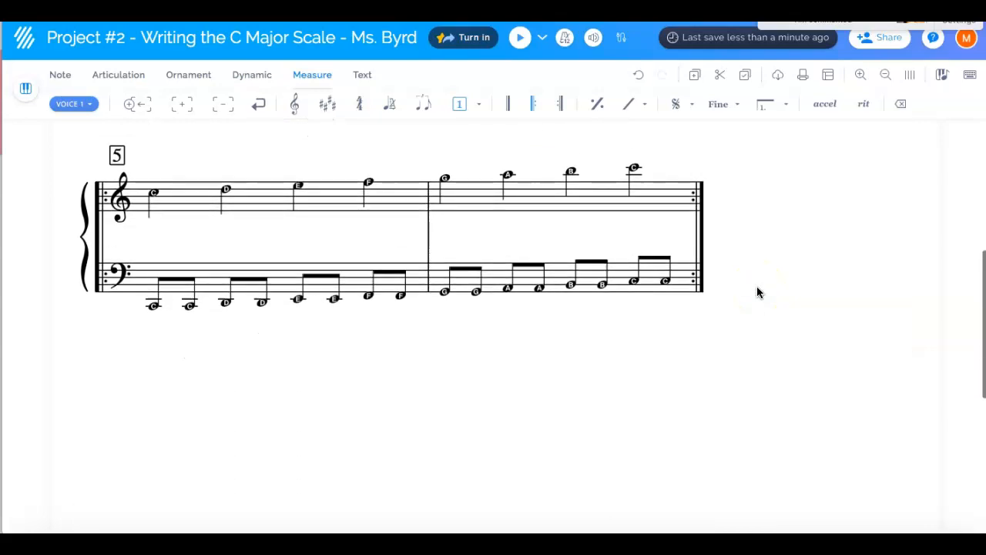
scroll(756, 291, "up", 5)
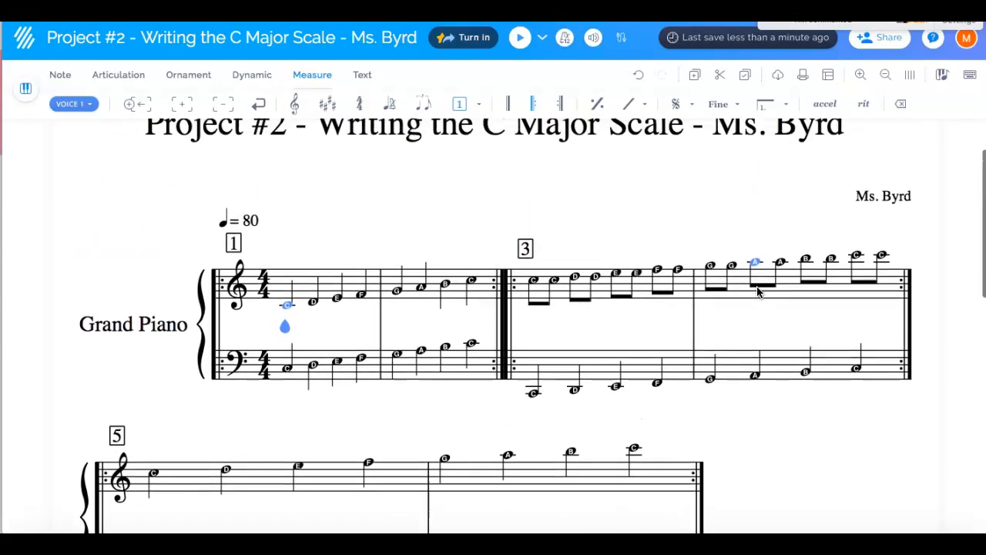
scroll(757, 292, "up", 2)
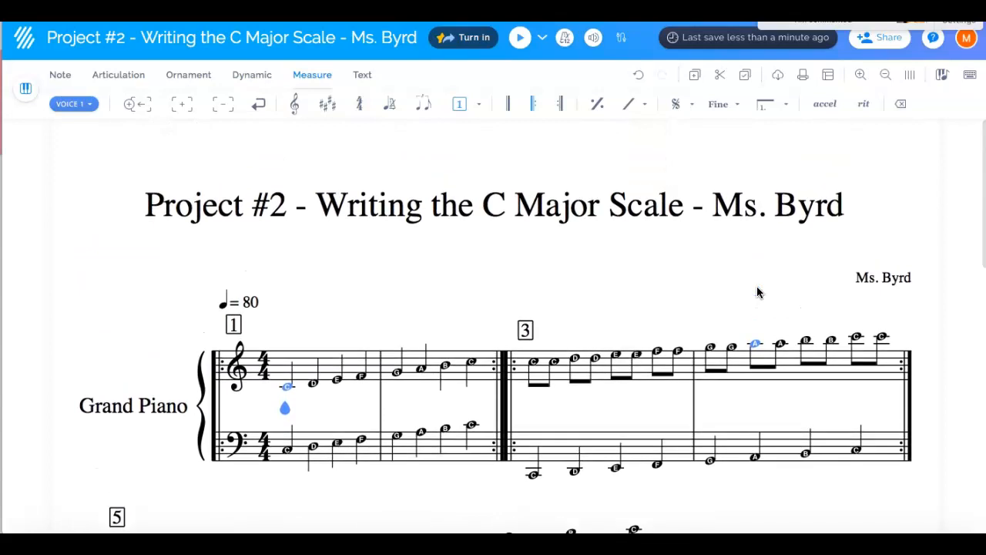
scroll(757, 292, "down", 3)
scroll(757, 292, "up", 1)
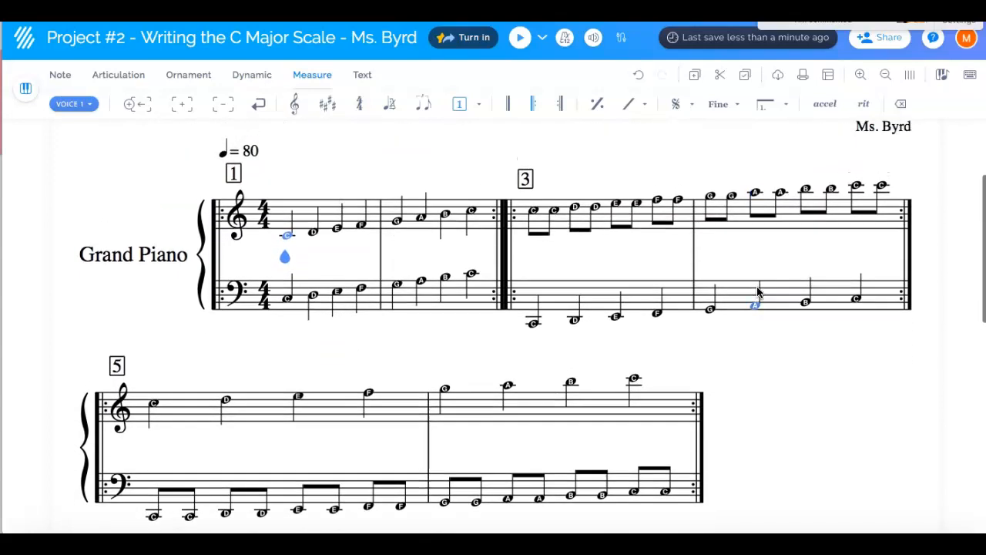
scroll(757, 291, "up", 4)
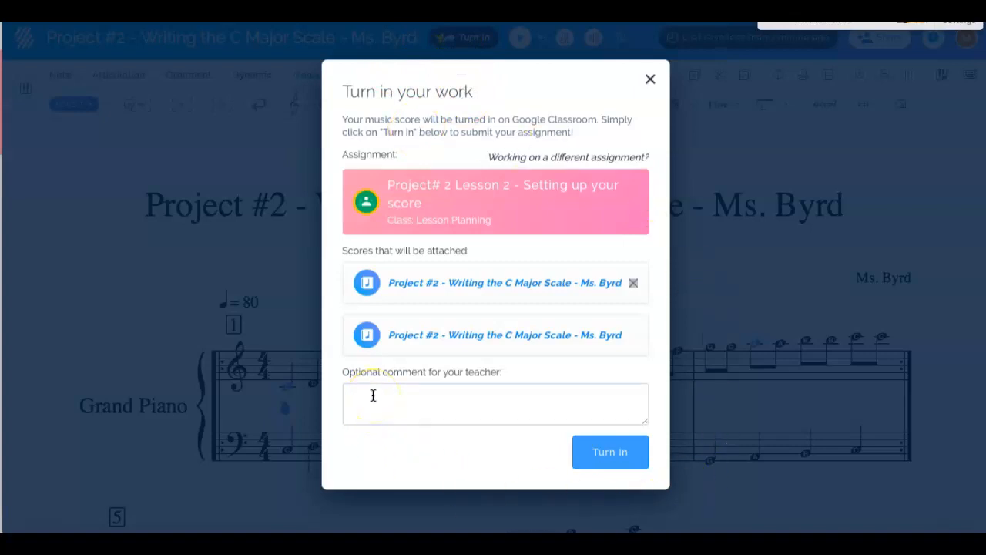
left_click(626, 455)
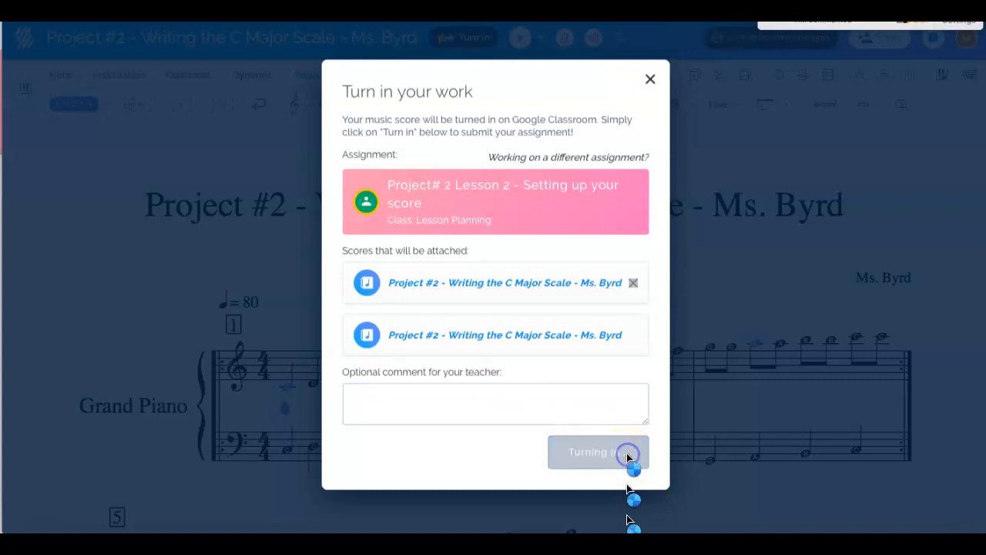